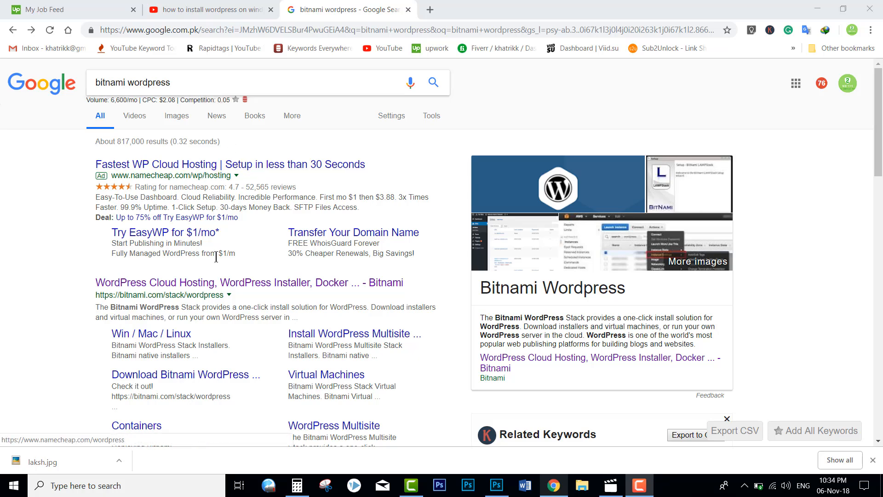
Step: Scroll the 'bitnami wordpress' Google results down to the bitnami.com/stack/wordpress listing
scroll(216, 257, "down", 2)
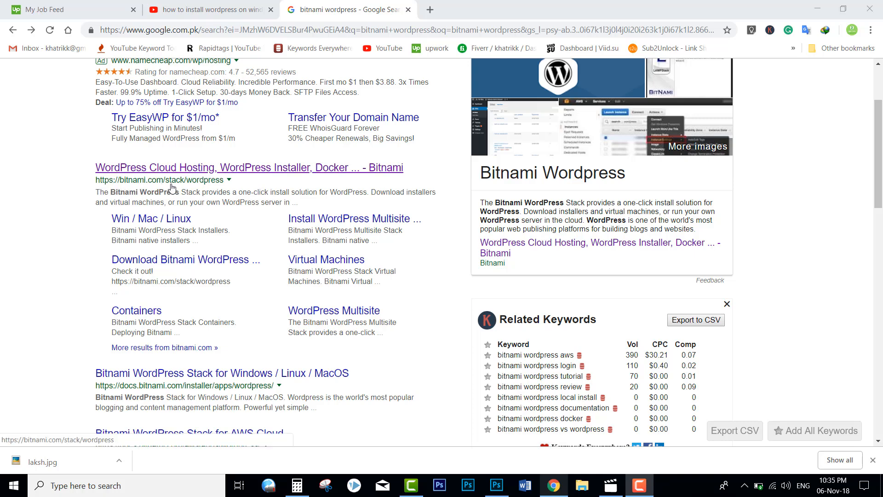
Step: Open the Bitnami WordPress stack page from the search results and skim it
left_click(193, 169)
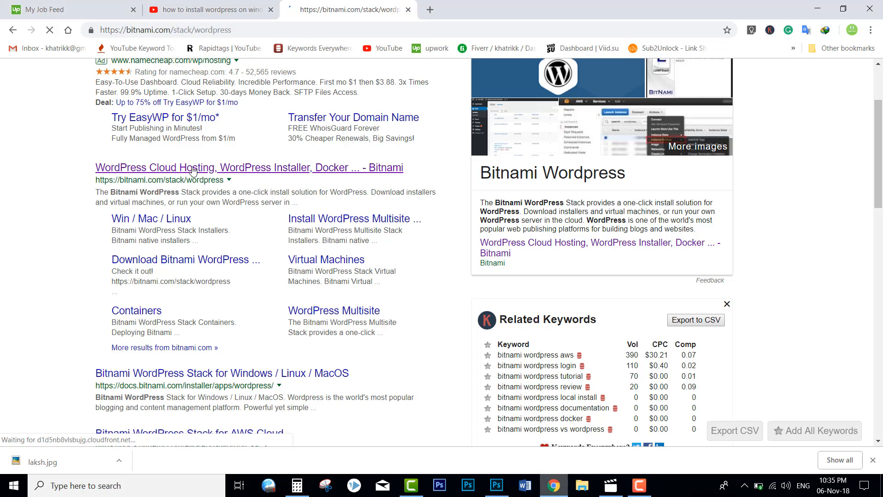
scroll(242, 235, "down", 2)
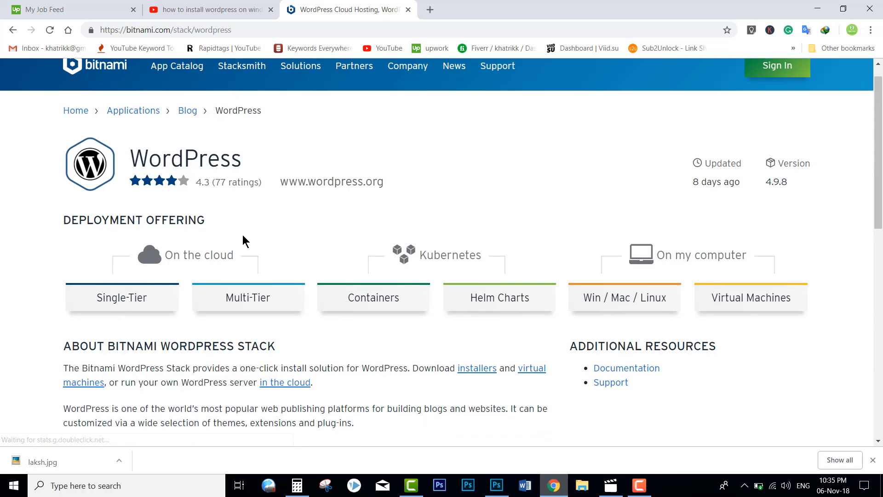
scroll(242, 235, "down", 10)
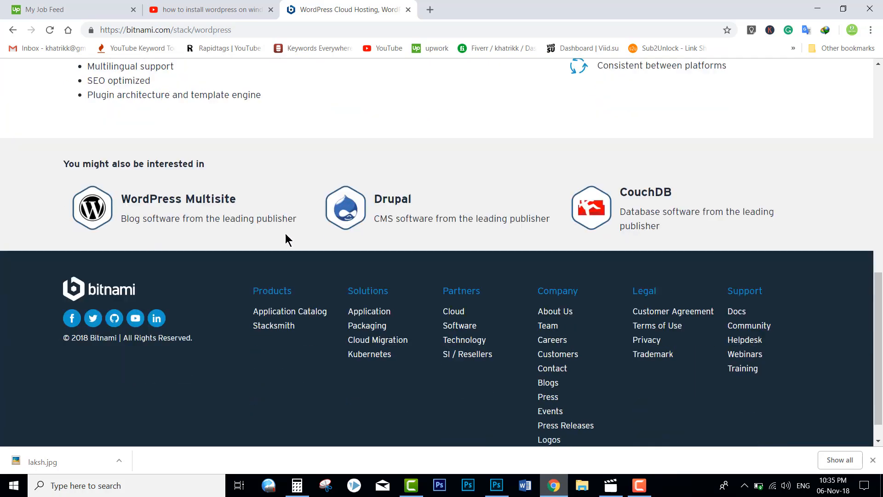
scroll(285, 238, "down", 1)
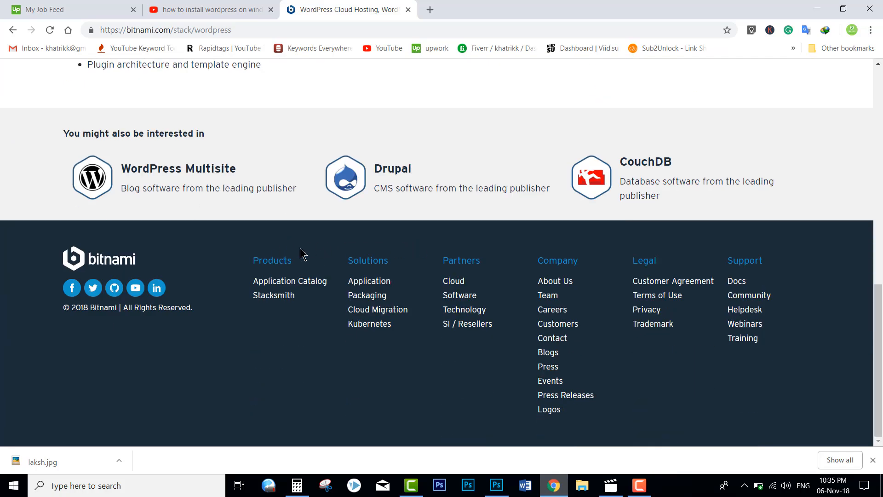
scroll(432, 247, "up", 6)
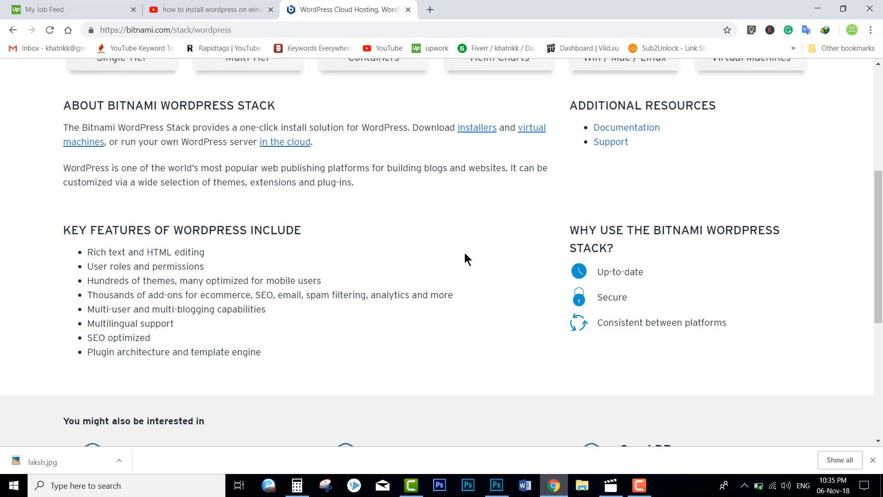
scroll(663, 291, "up", 4)
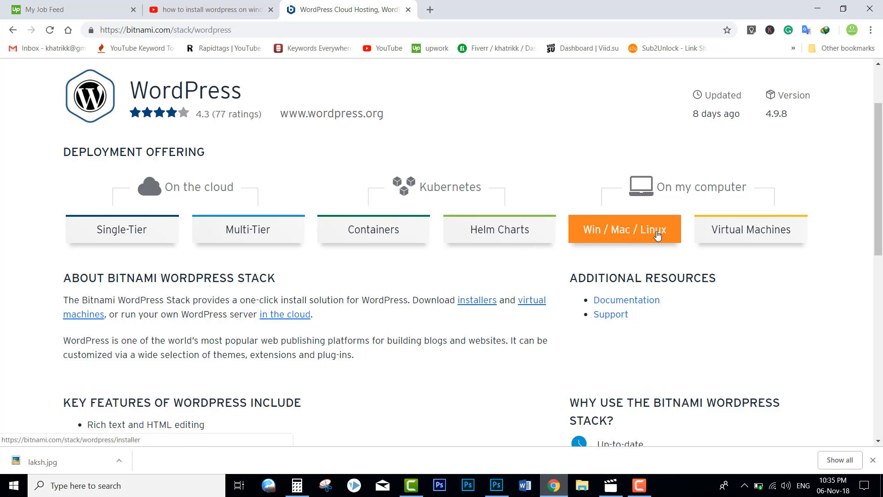
Step: Show the Win / Mac / Linux installers and scroll to the 4.9.8-2 downloads
left_click(630, 235)
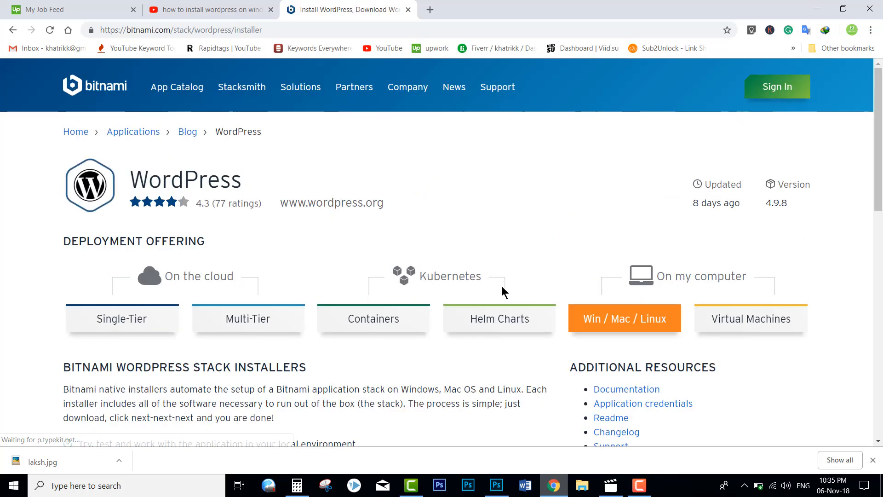
scroll(506, 289, "down", 5)
scroll(508, 290, "down", 2)
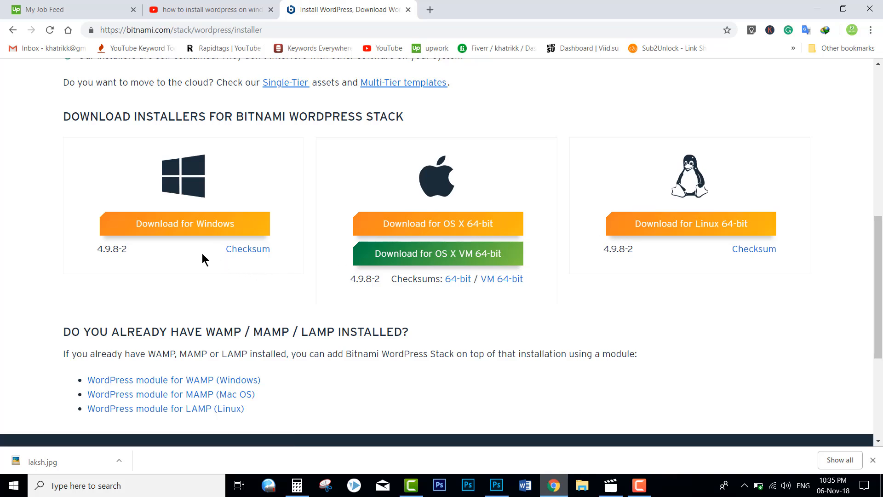
Step: Choose the Windows installer download and skip the Bitnami sign-in prompt
left_click(191, 230)
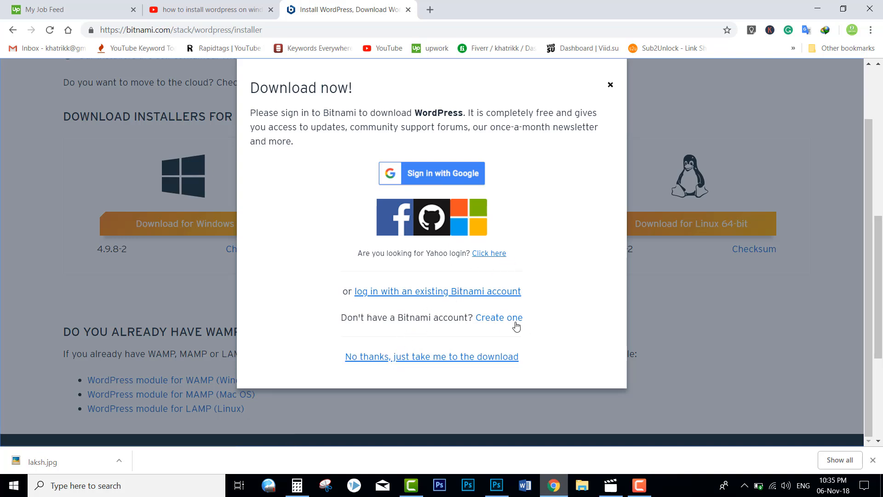
left_click(376, 357)
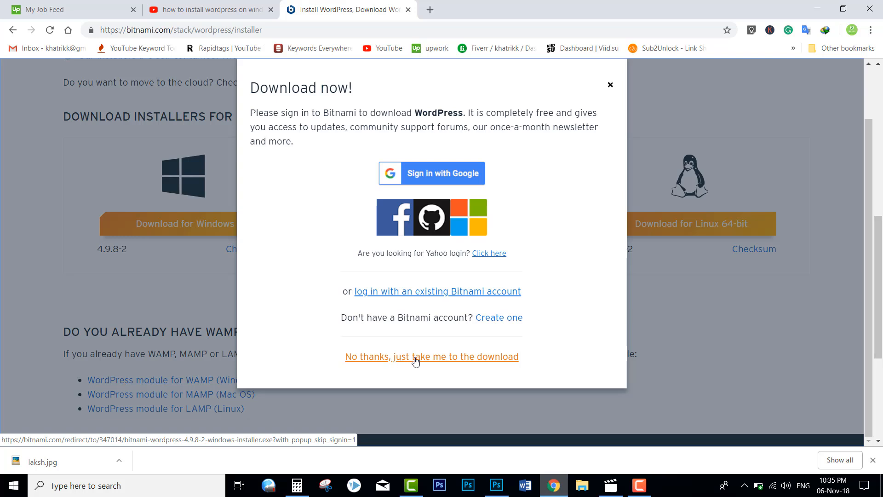
left_click(388, 358)
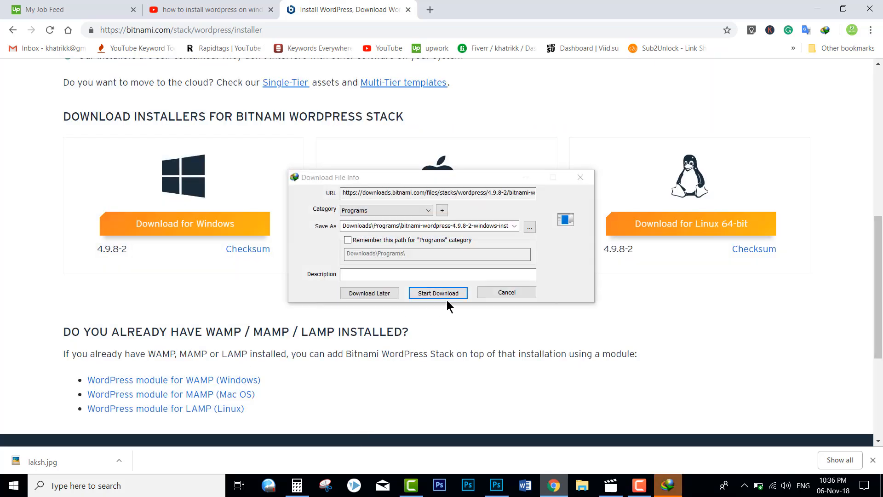
Step: Download the 144.78 MB bitnami-wordpress-4.9.8-2-windows-installer.exe with IDM into Downloads\Programs
left_click(451, 295)
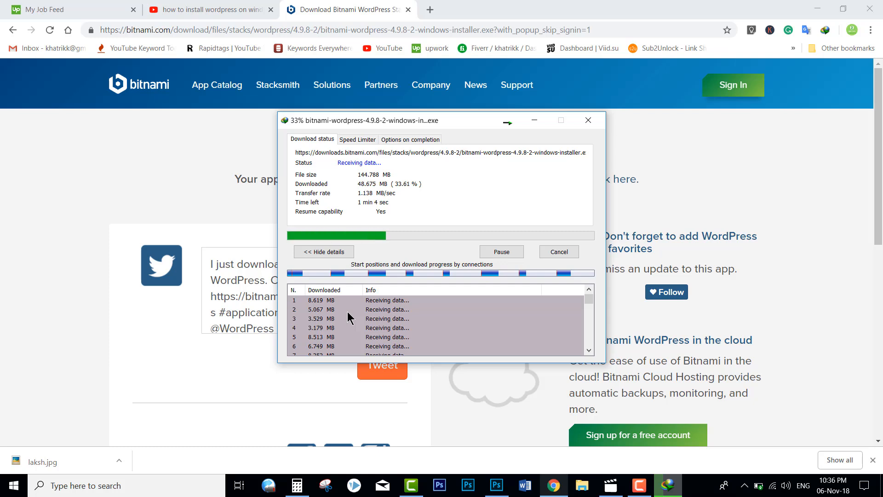
left_click(872, 460)
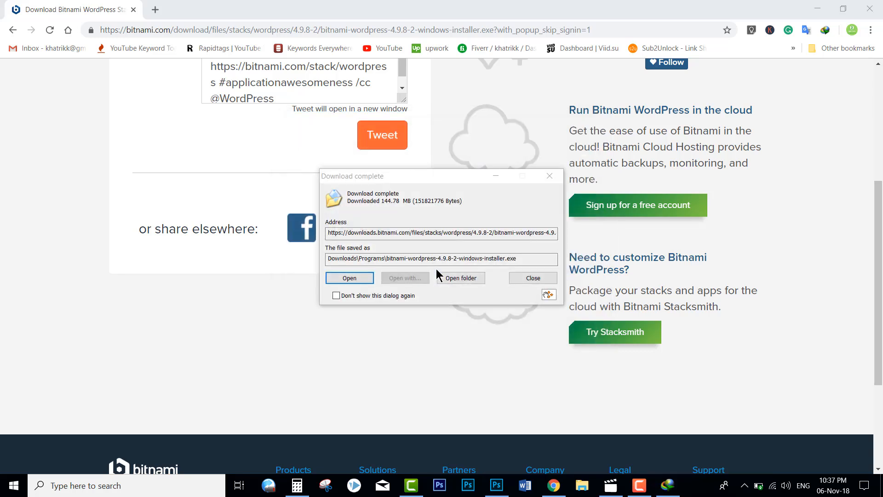
Step: Launch the downloaded bitnami-wordpress installer from its folder with English as the setup language
left_click(450, 277)
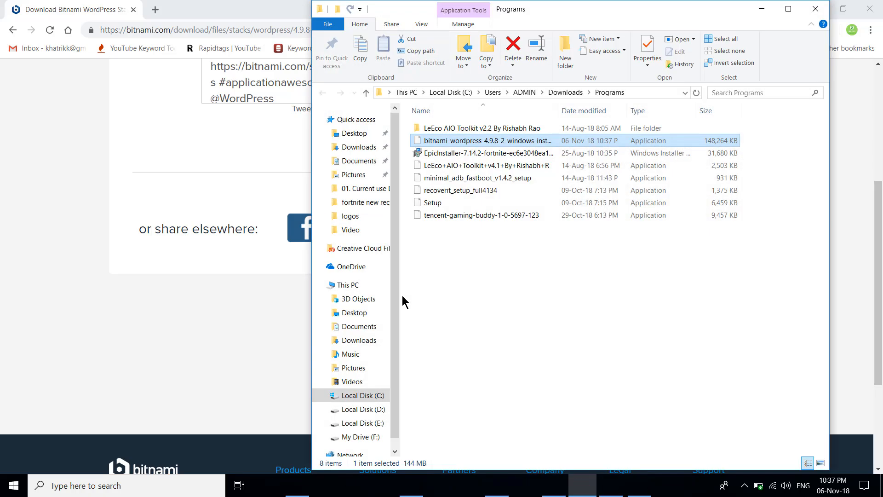
double_click(467, 149)
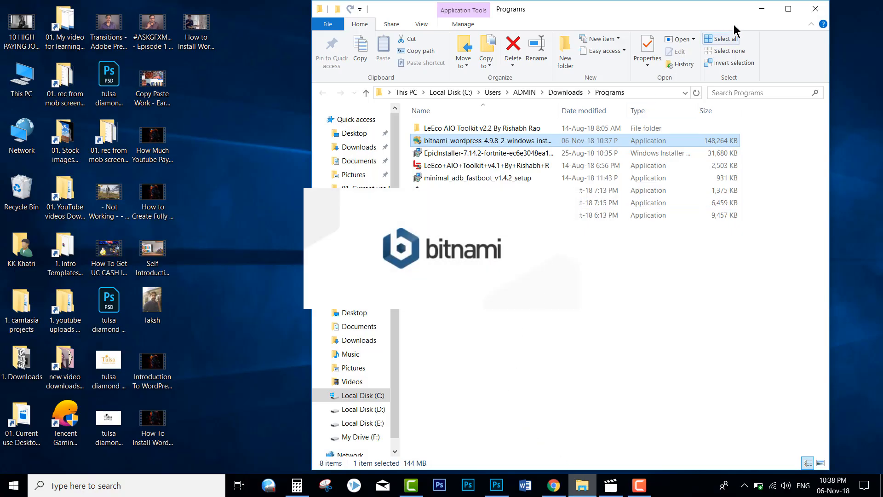
left_click(762, 8)
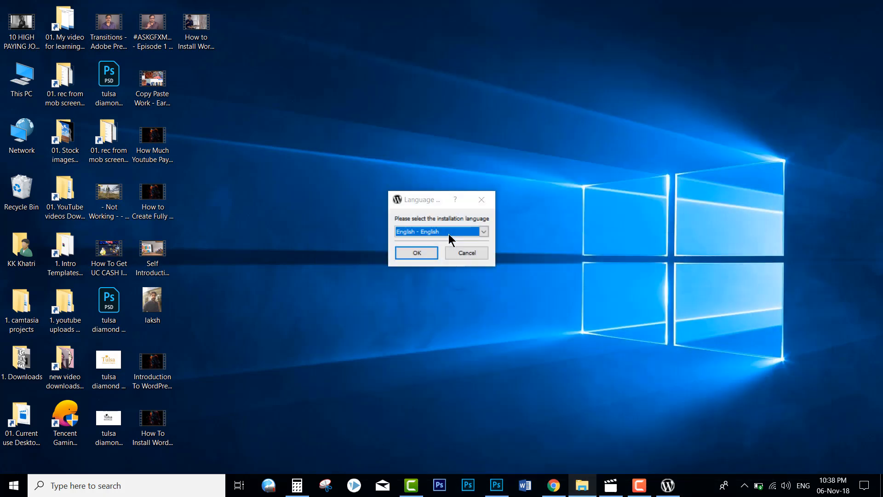
left_click(416, 252)
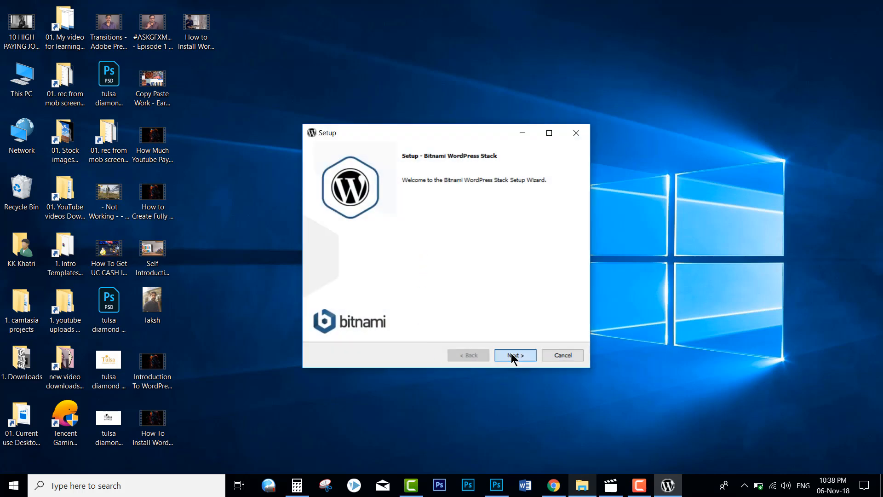
Step: Accept the default components and the C:\Bitnami\wordpress-4.9.8-2 install folder
left_click(514, 359)
left_click(514, 359)
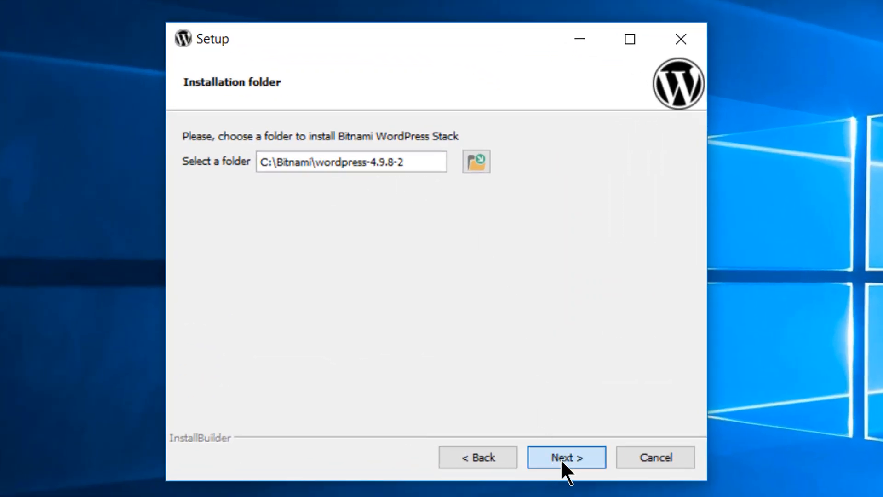
left_click(561, 459)
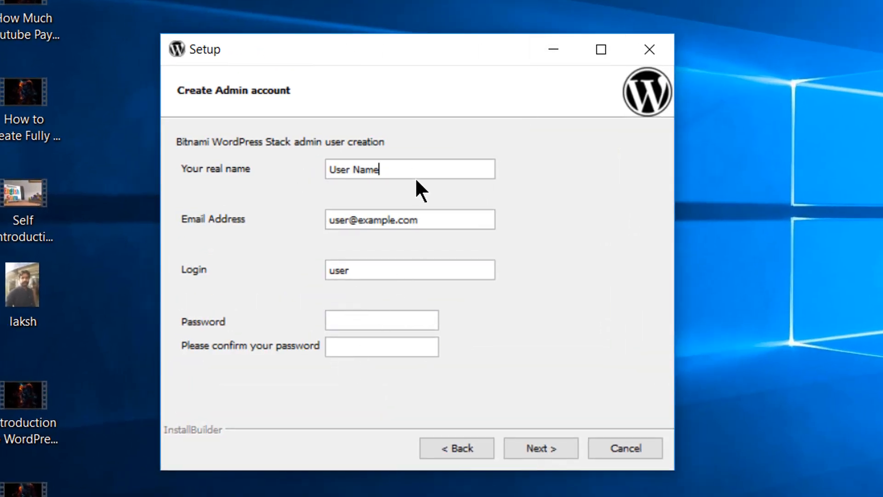
Step: Fill in the admin's real name, e-mail address and login name admin
left_click_drag(414, 174, 203, 167)
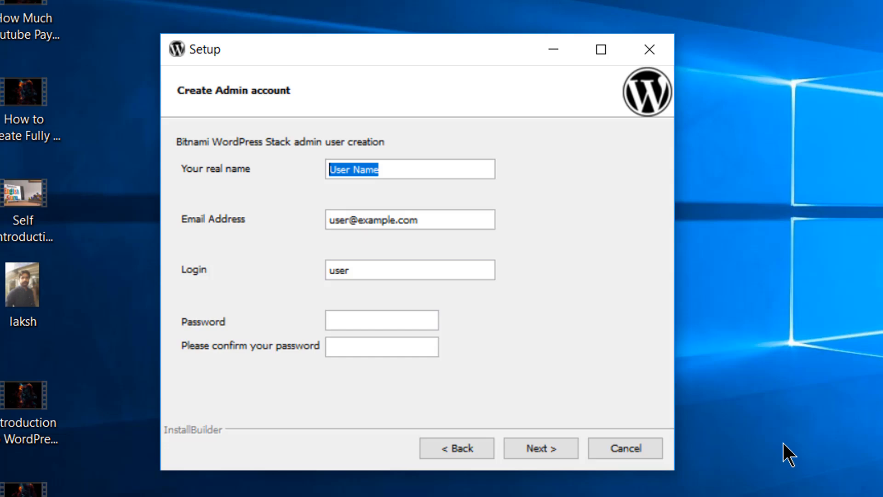
type("2M Tips")
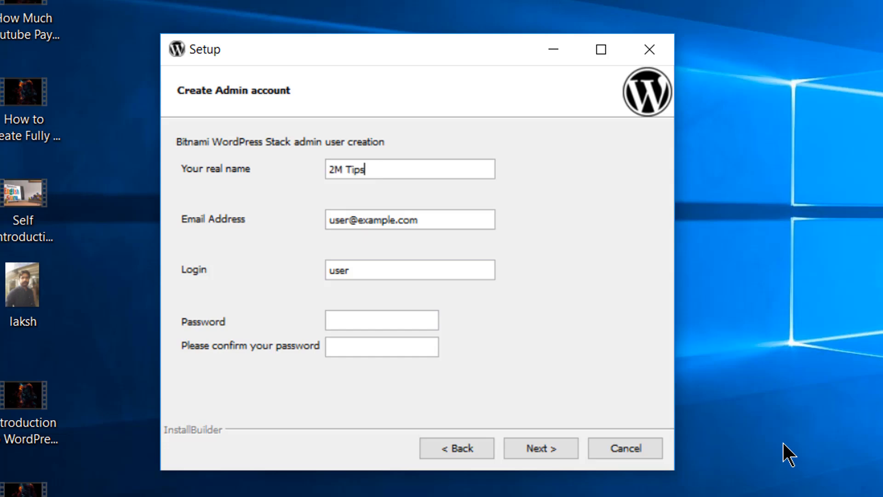
key("Tab")
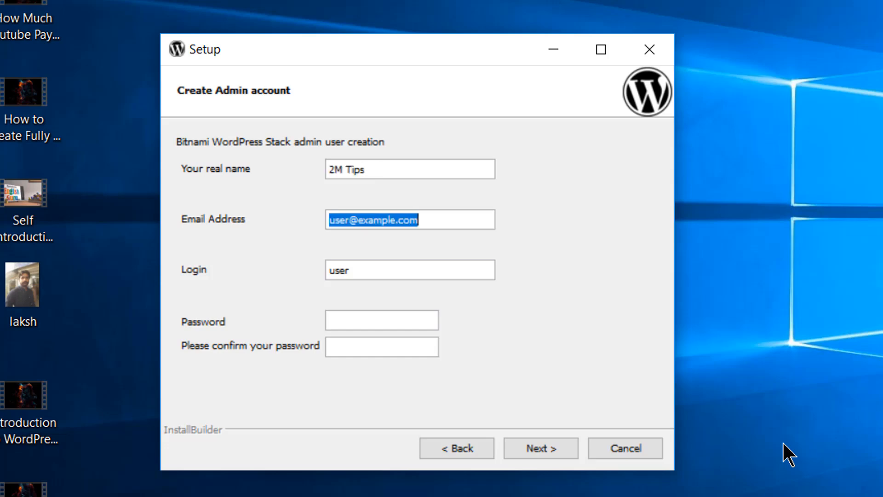
type("Tub")
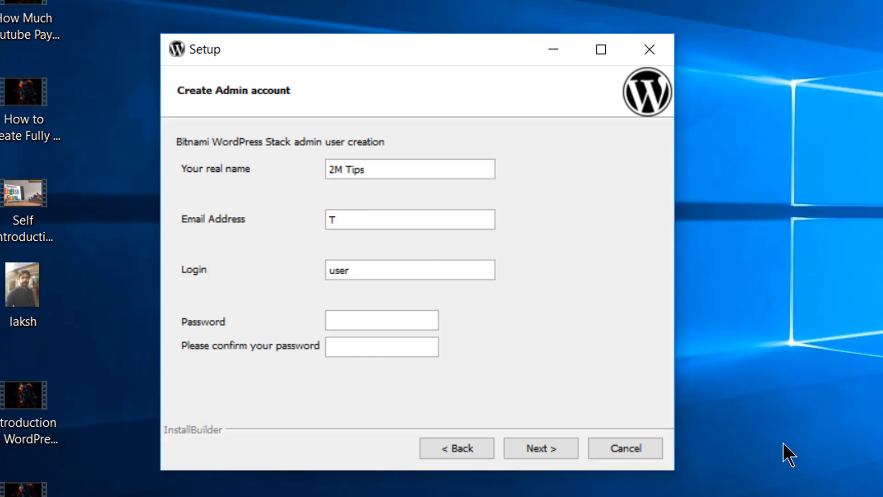
key("BackSpace")
key("BackSpace")
key("BackSpace")
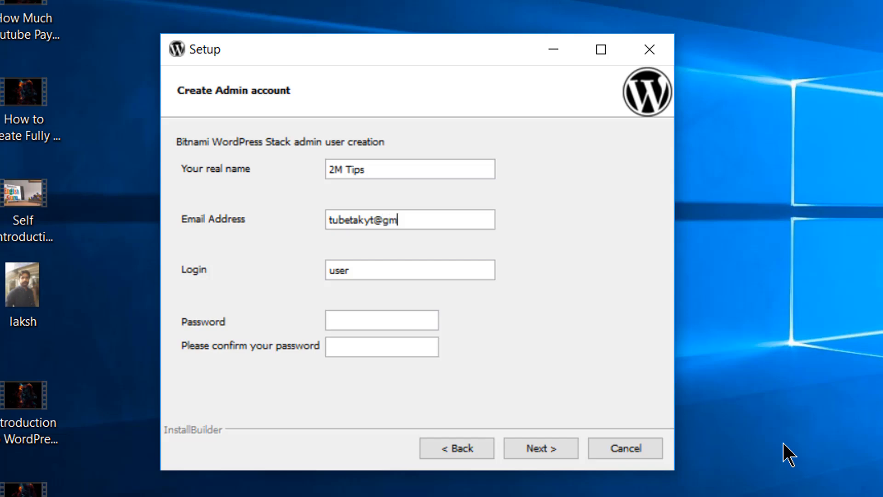
key("Tab")
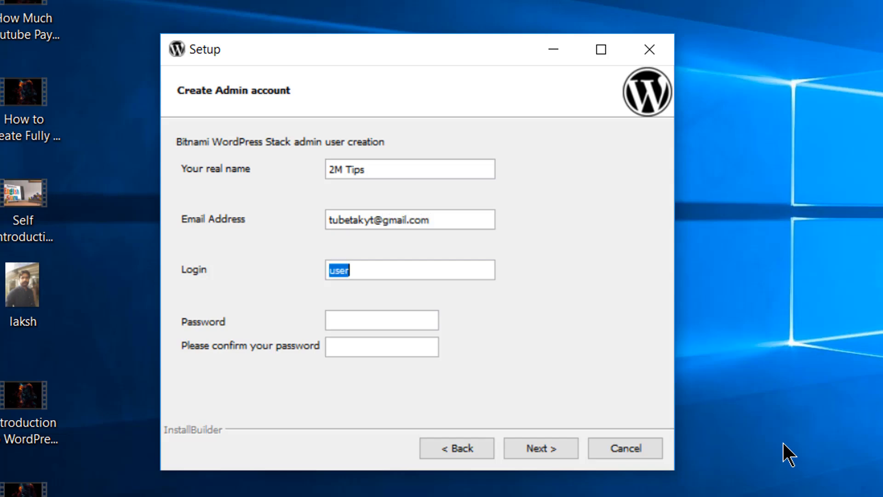
type("adi")
type("min")
Step: Dismiss the alphanumeric warning, then enter and confirm the admin account password
key("Tab")
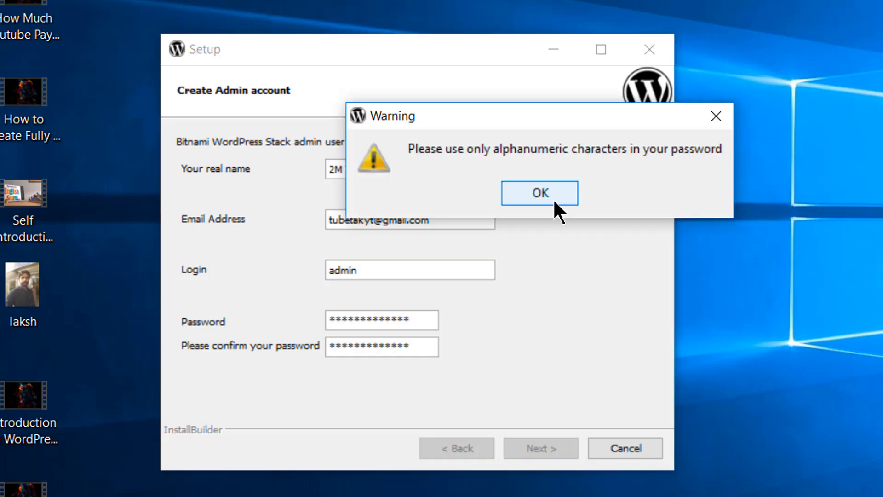
left_click(554, 202)
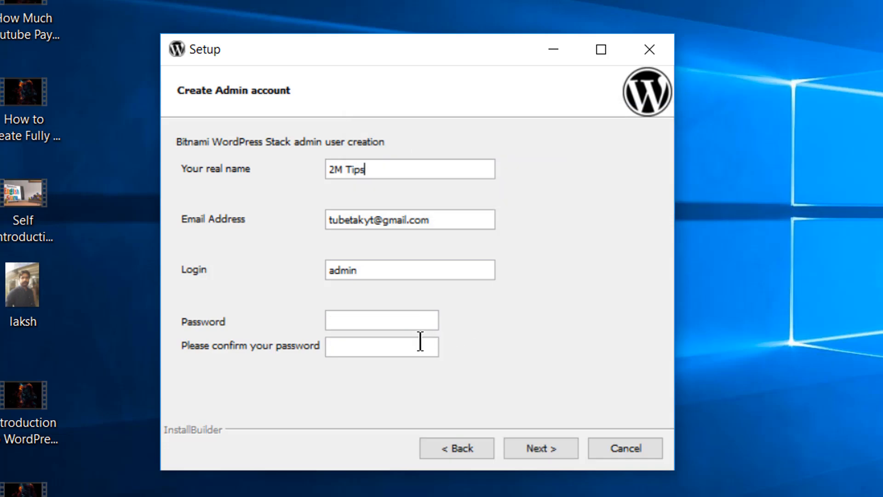
left_click(381, 320)
type("****")
key("BackSpace")
type("********")
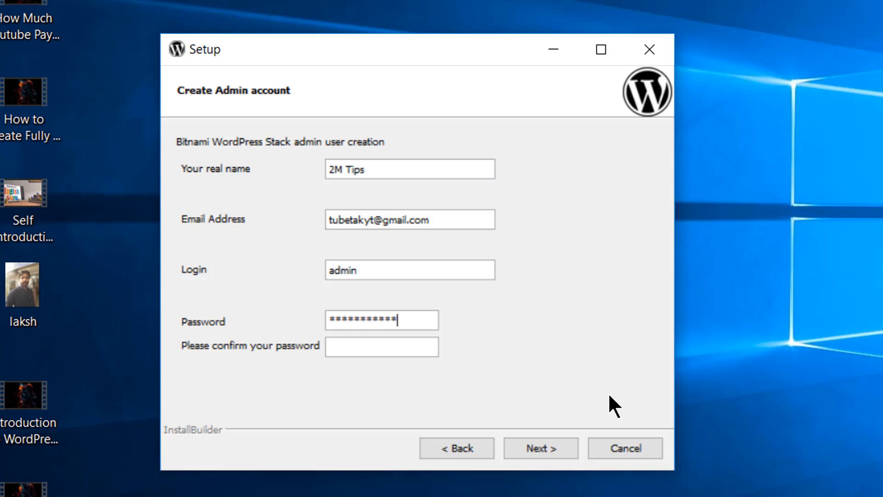
key("Tab")
type("***********")
Step: Rename the blog from "admin's Blog!" to "2M Tips Blog!"
left_click(564, 449)
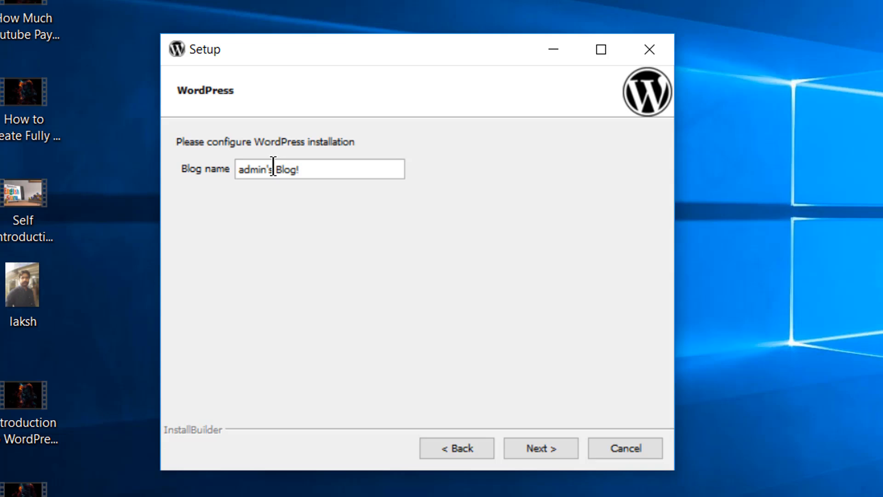
left_click_drag(273, 169, 187, 160)
type("@")
key("BackSpace")
type("2M Tips")
Step: Skip SMTP mail support, uncheck Launch wordpress in the cloud, and begin installing
left_click(537, 445)
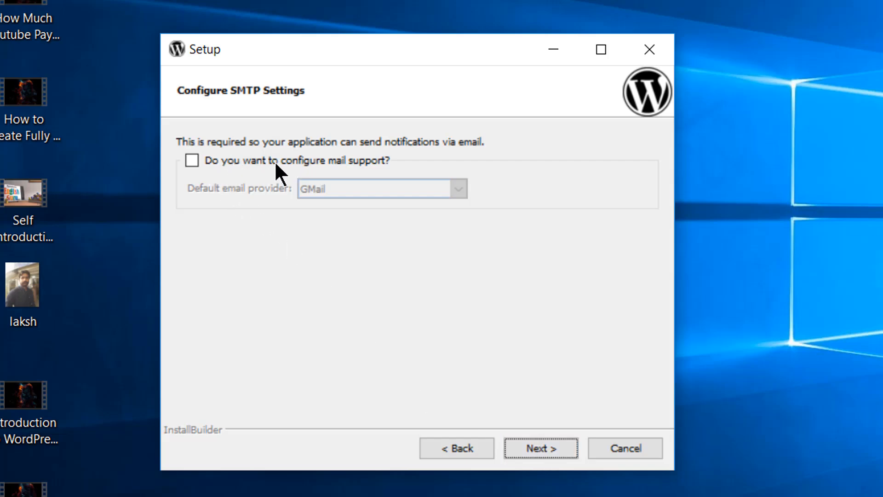
left_click(547, 445)
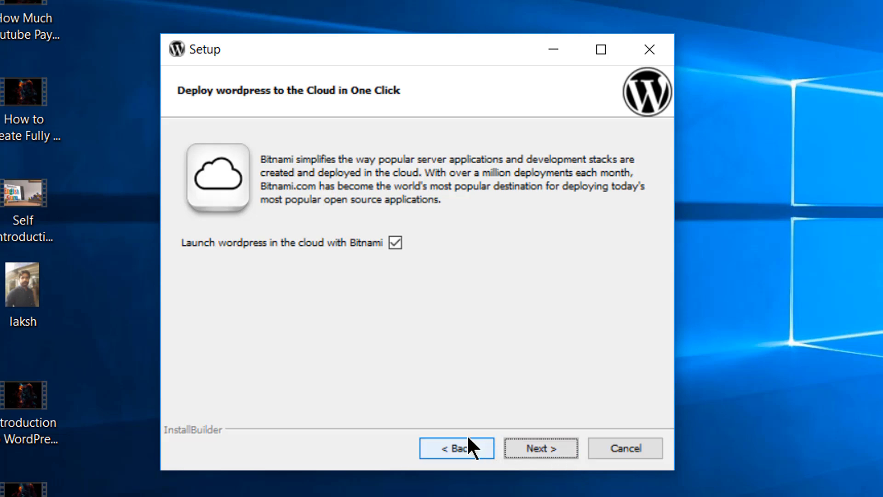
left_click(395, 242)
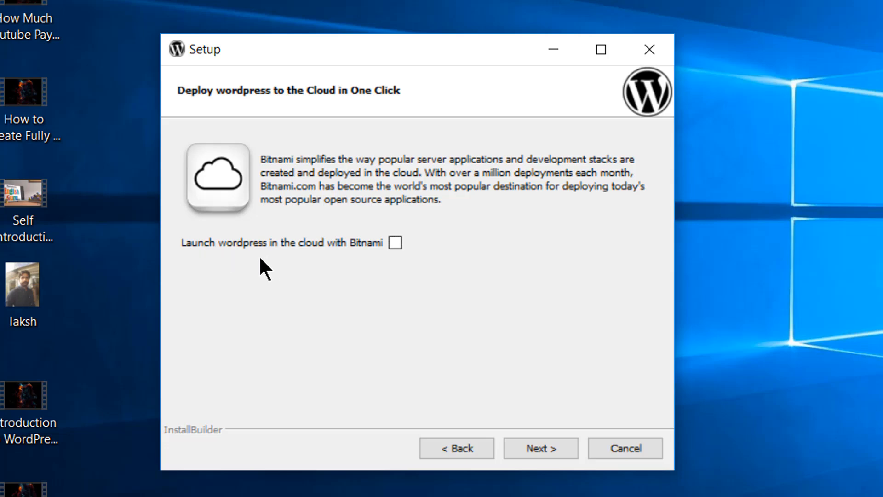
left_click(545, 450)
left_click(544, 450)
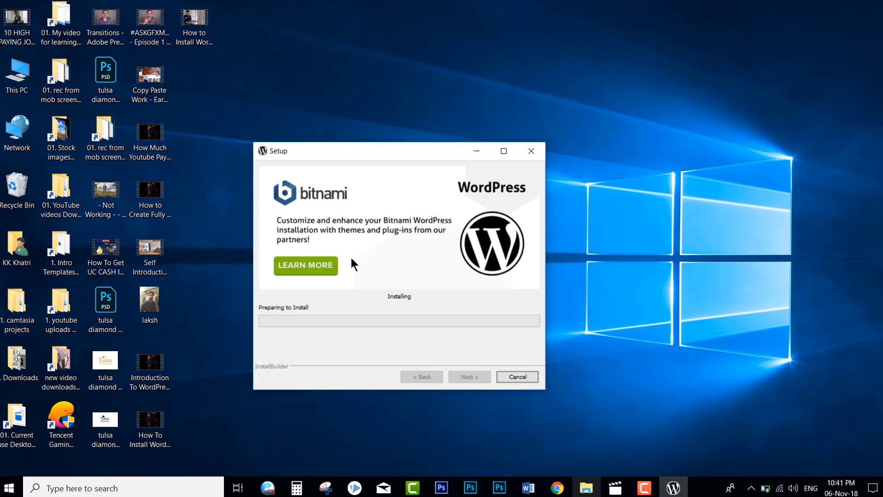
Step: Open Bitnami's Themes for WordPress page via the installer's Learn More banner
left_click(351, 259)
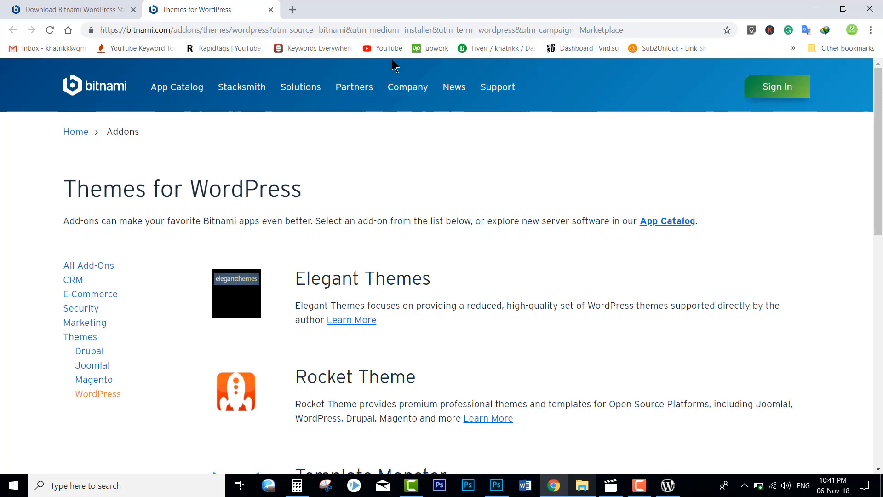
Step: Close the Bitnami download Thanks! tab in Chrome and return to the installer
left_click(79, 11)
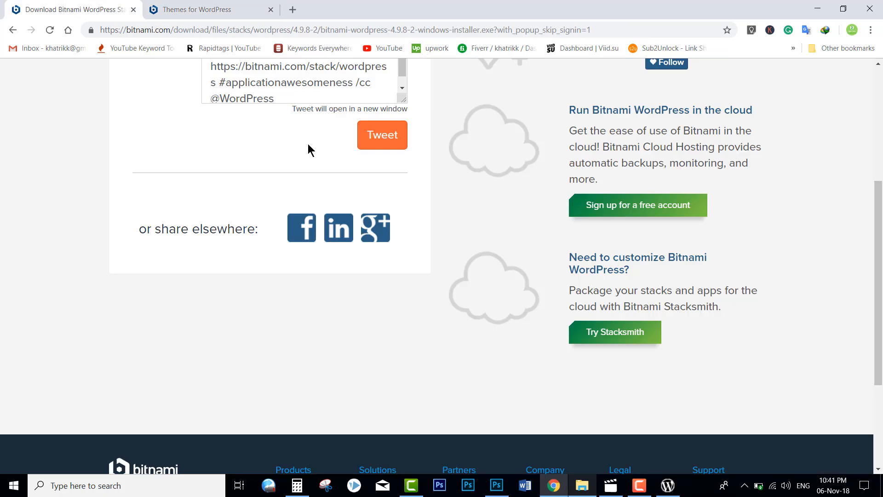
scroll(371, 173, "up", 5)
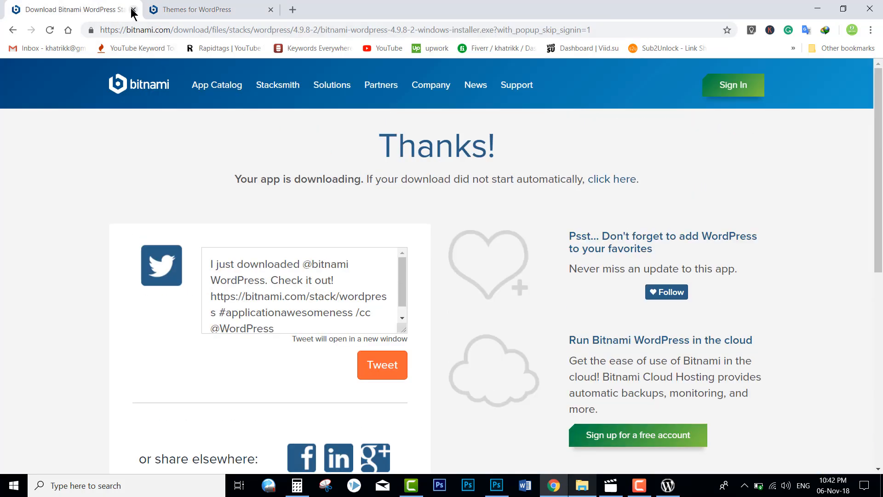
left_click(133, 9)
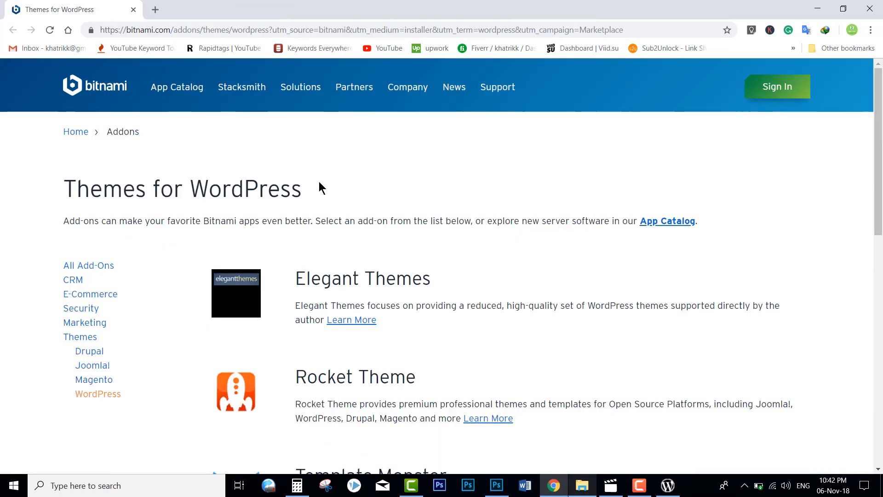
left_click(669, 487)
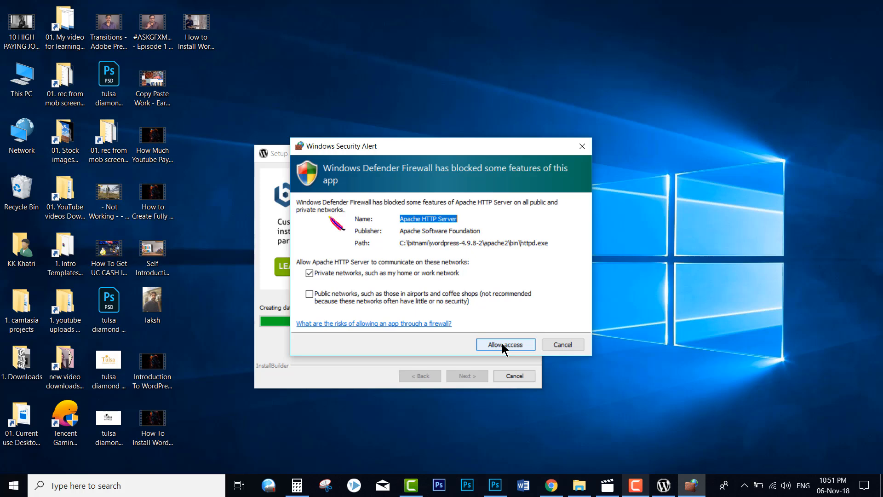
Step: Allow Apache HTTP Server through the Windows Defender Firewall so installation continues
left_click(503, 345)
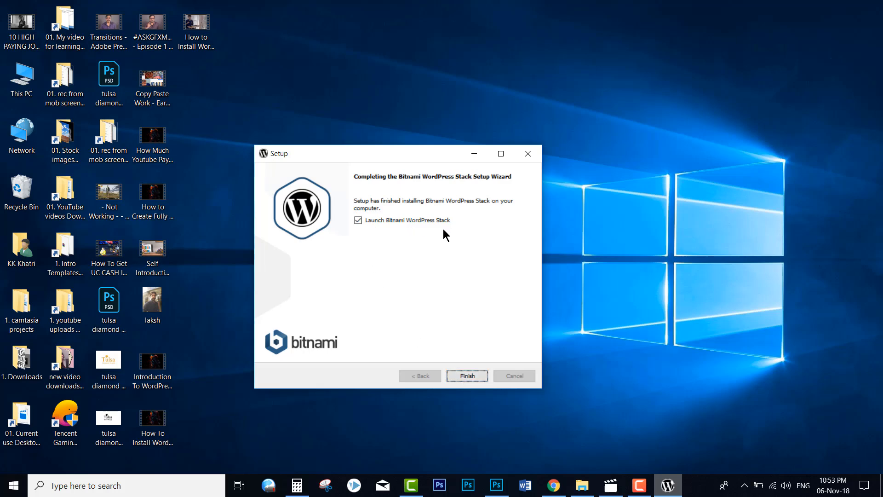
Step: Finish the installer with Launch Bitnami WordPress Stack left ticked
left_click(466, 375)
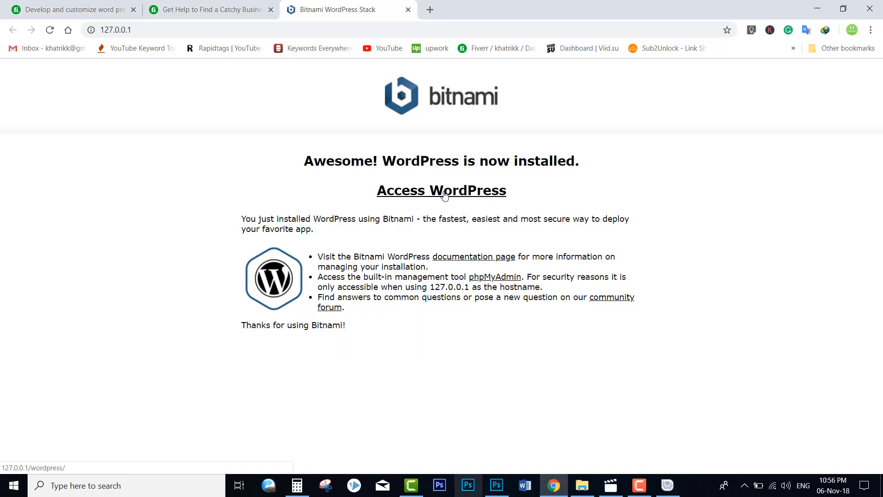
Step: Open the local WordPress site at 127.0.0.1/wordpress using Access WordPress
left_click(444, 195)
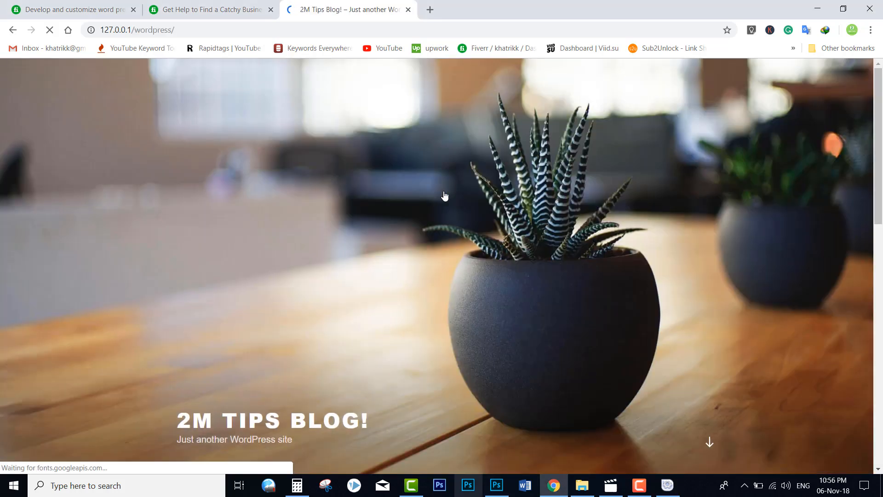
Step: Scroll through the 2M Tips Blog! front page to the footer and back up to the header
scroll(400, 382, "down", 4)
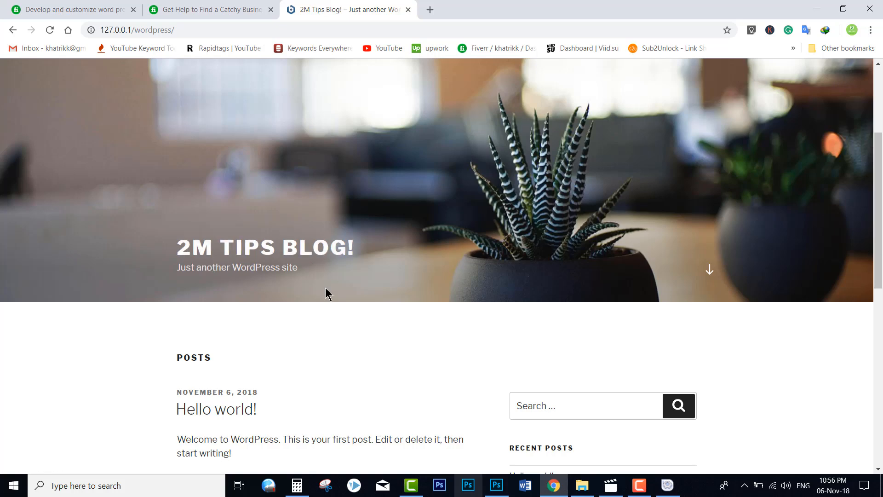
scroll(377, 319, "down", 2)
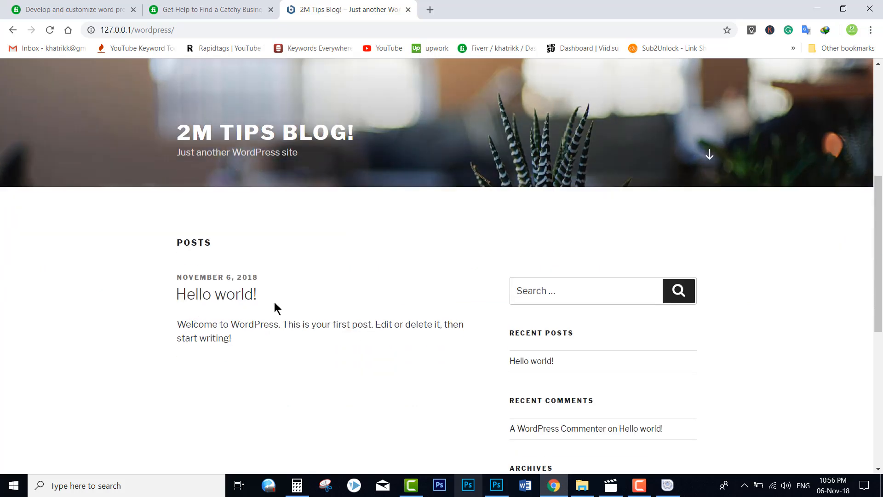
scroll(491, 319, "down", 6)
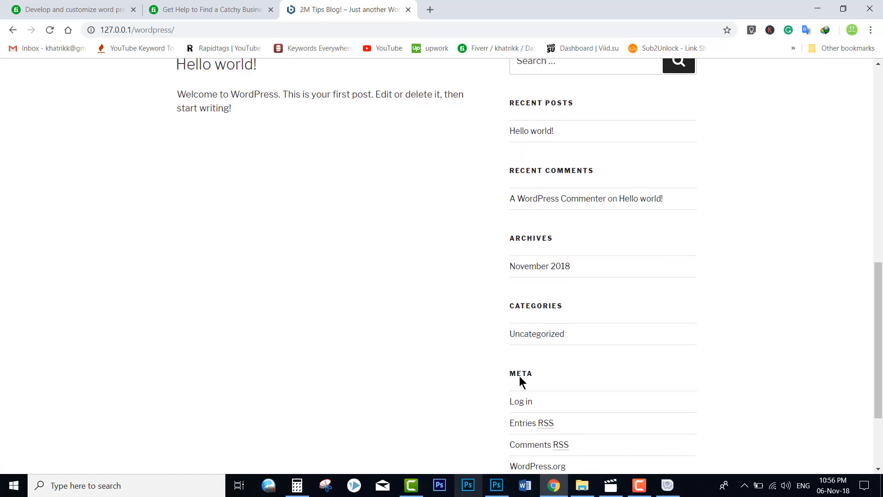
scroll(376, 301, "down", 2)
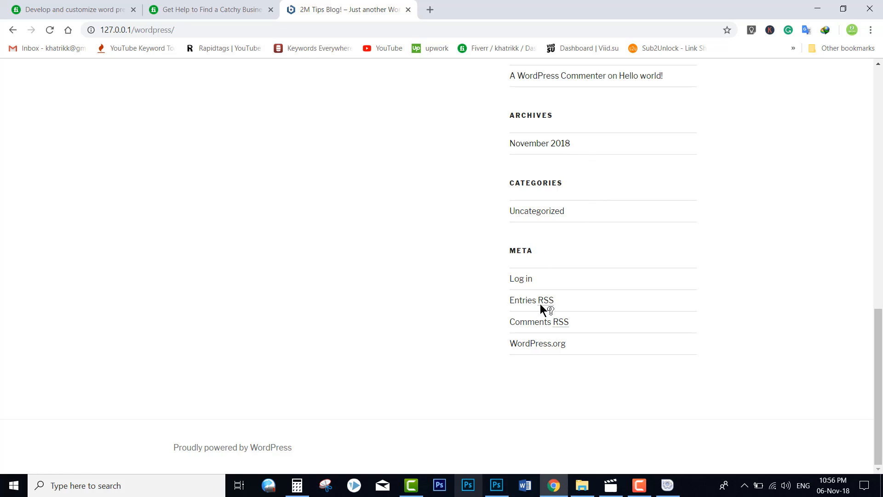
scroll(423, 283, "up", 10)
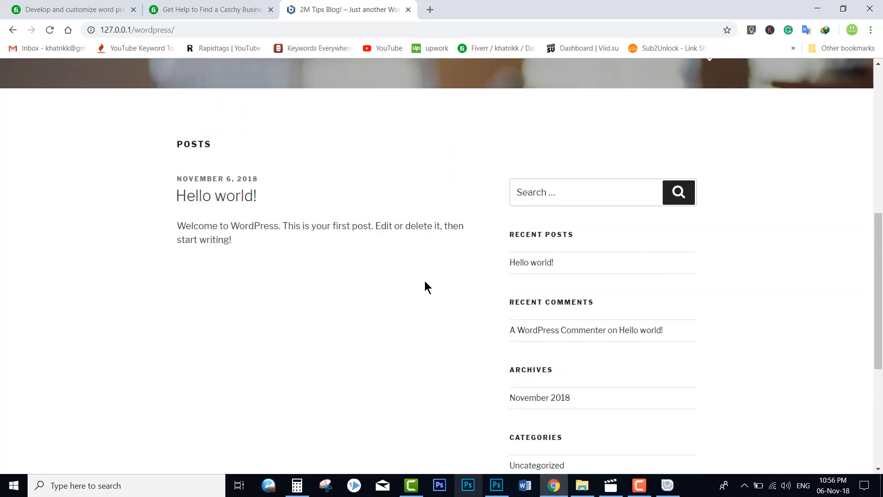
scroll(426, 278, "up", 4)
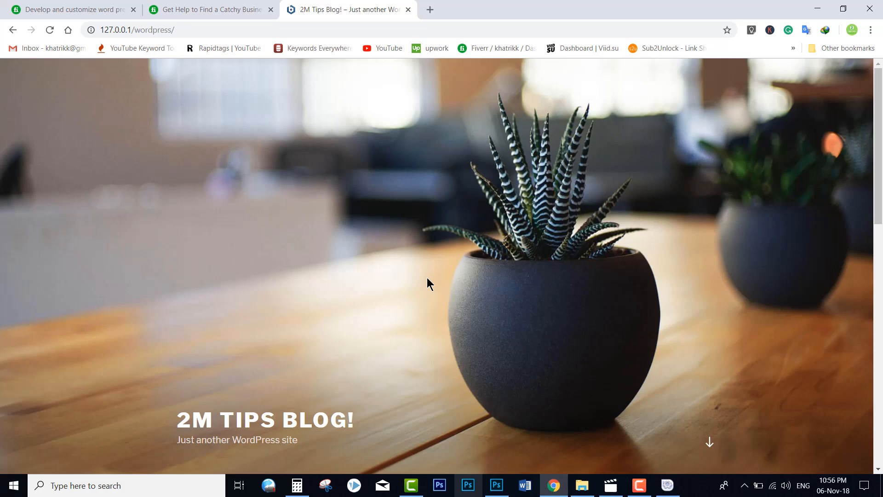
scroll(428, 279, "down", 3)
scroll(427, 279, "up", 2)
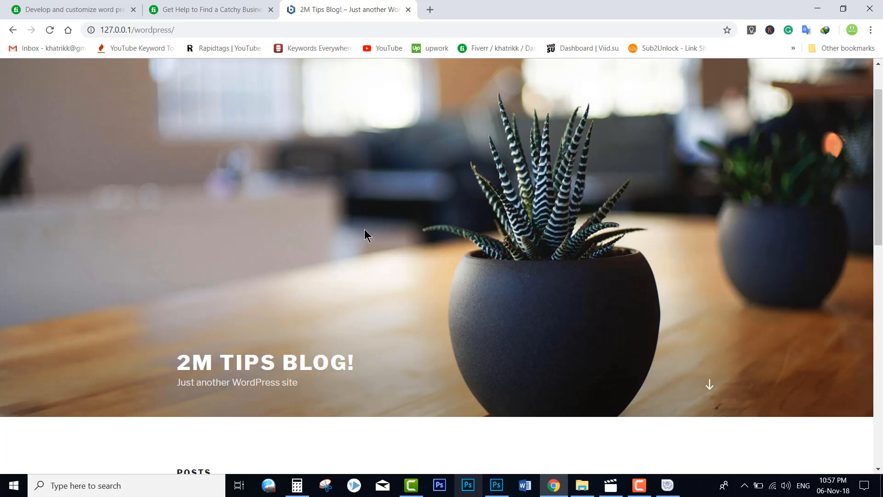
scroll(230, 124, "up", 1)
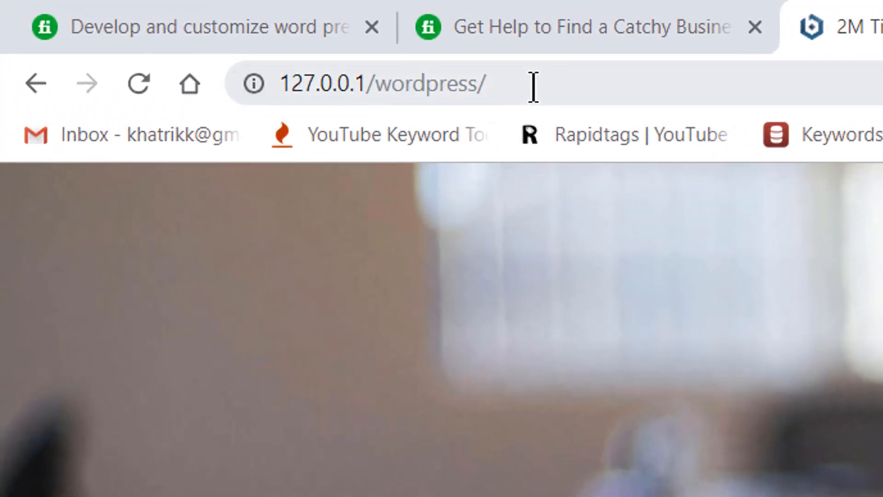
Step: Go to 127.0.0.1/wordpress/login to reach the WordPress login page
left_click(534, 87)
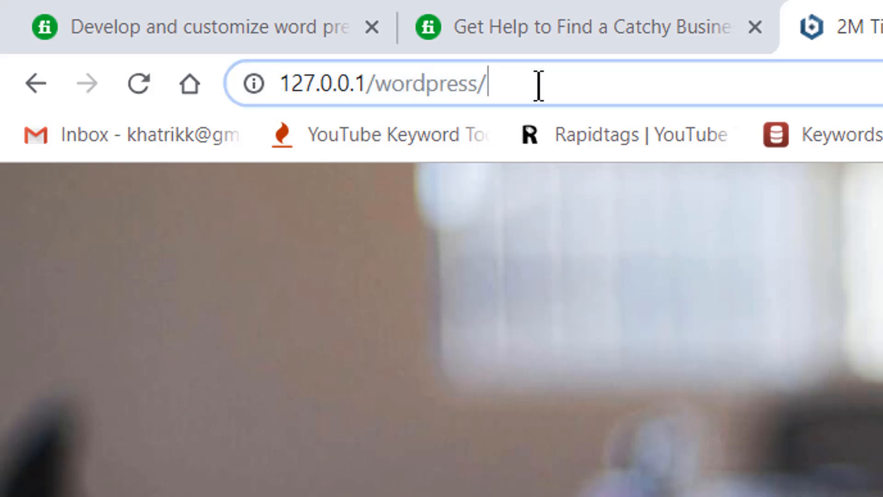
left_click(538, 86)
type("login")
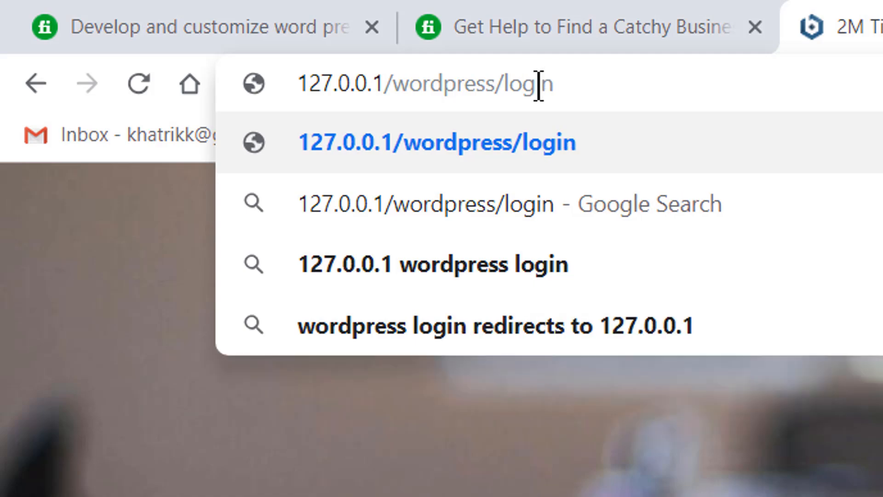
key("Return")
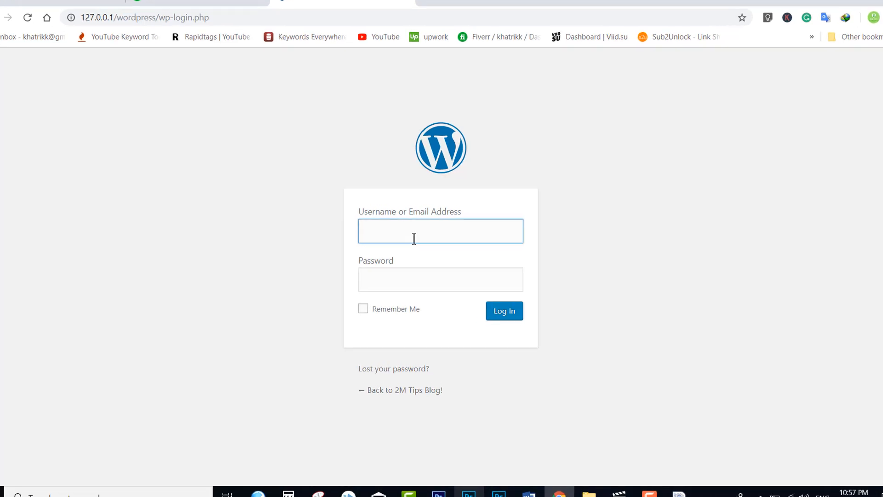
Step: Log in with the administrator username and password, with Remember Me ticked
type("admin")
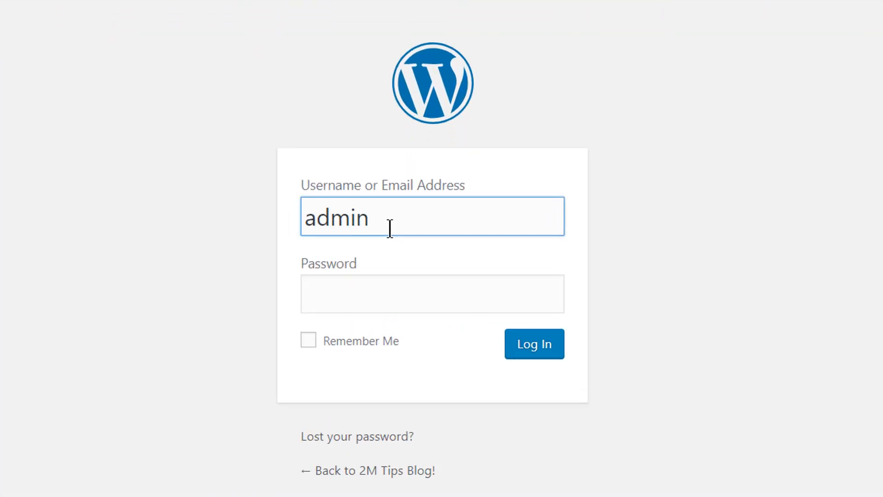
key("Tab")
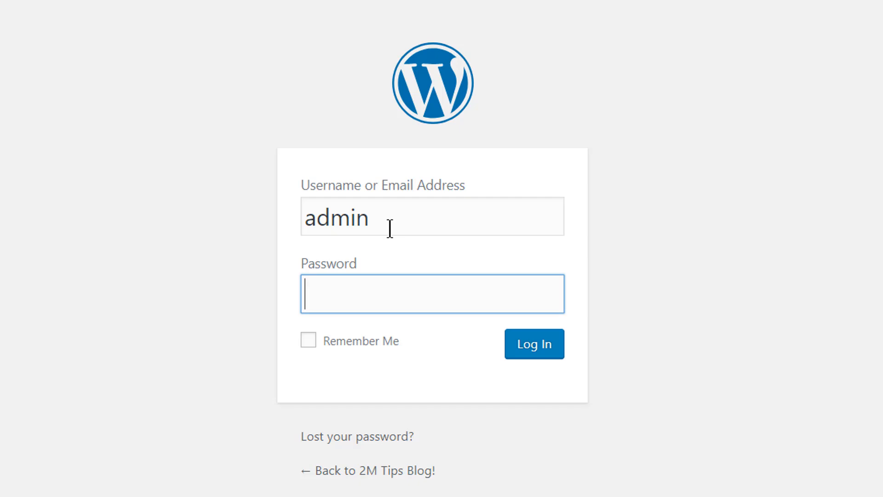
type("••••••••••")
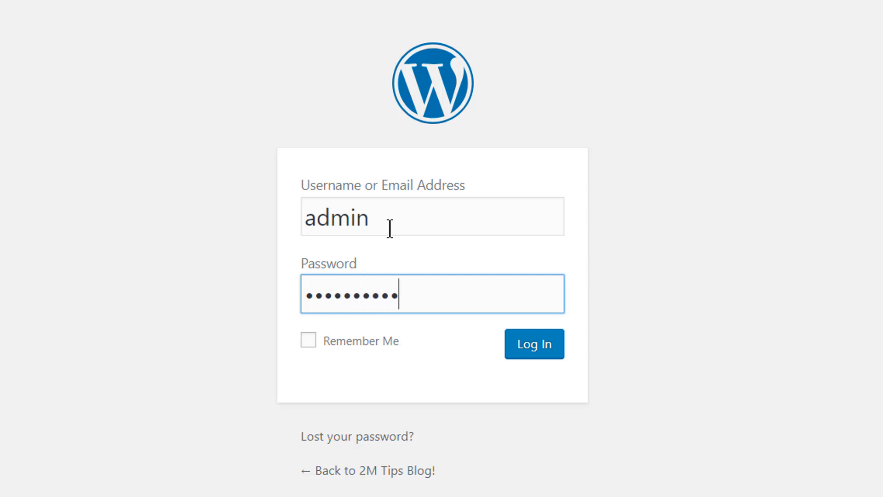
type("•")
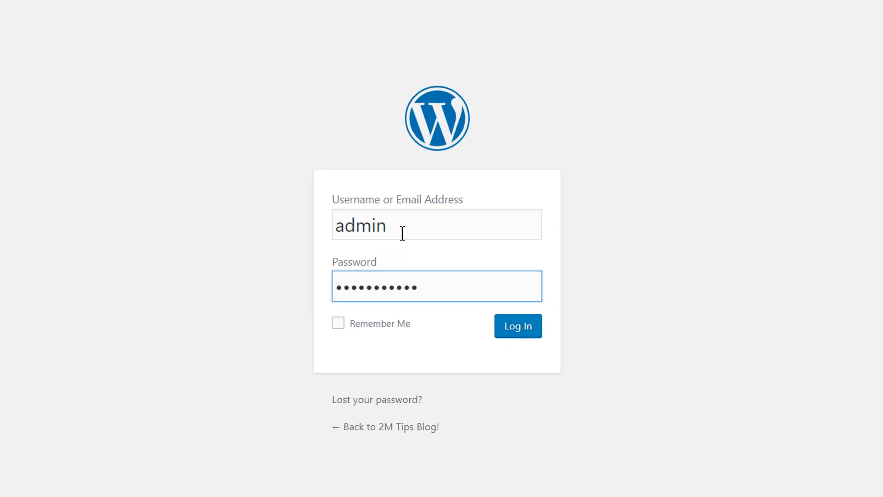
left_click(308, 341)
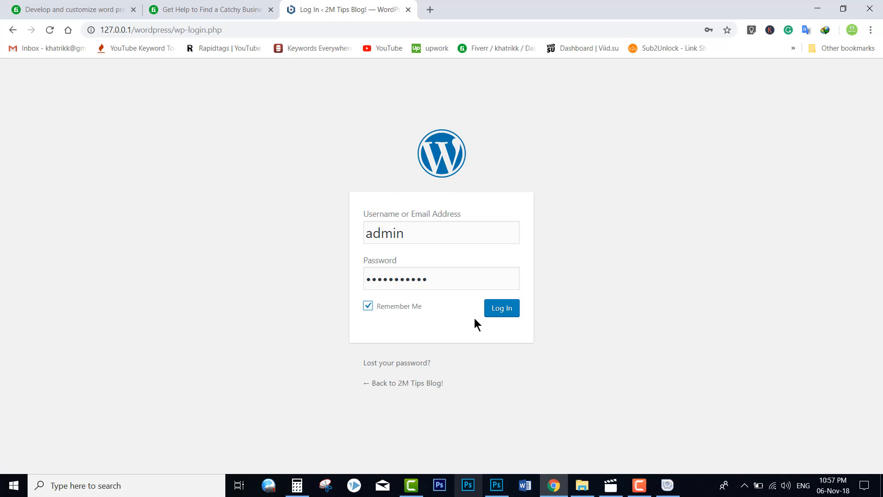
left_click(501, 312)
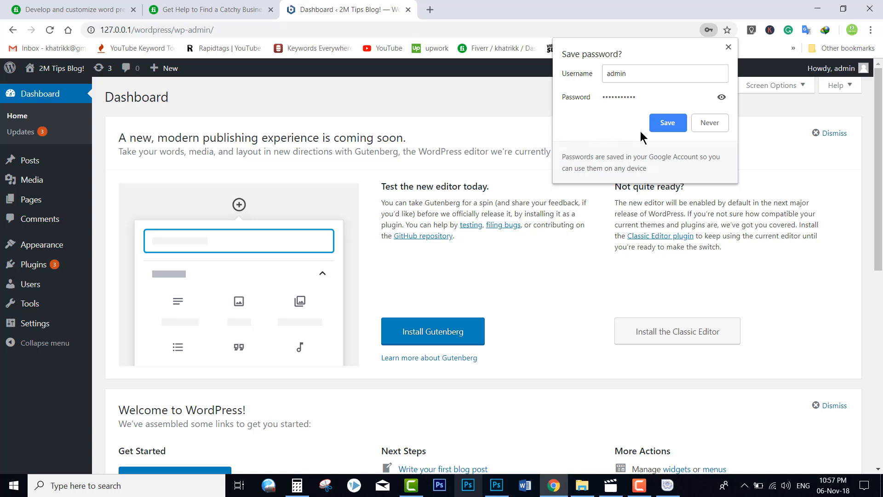
Step: Accept Chrome's offer to save the WordPress login password on the admin Dashboard
left_click(668, 124)
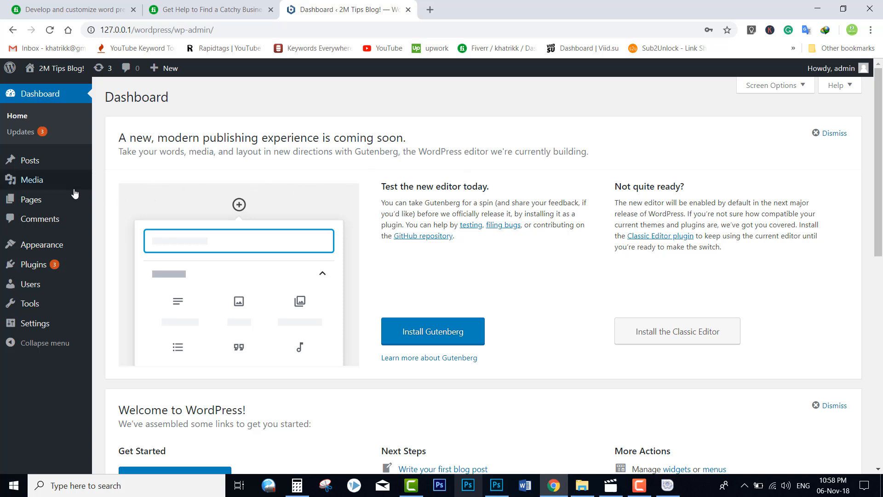
mouse_move(55, 69)
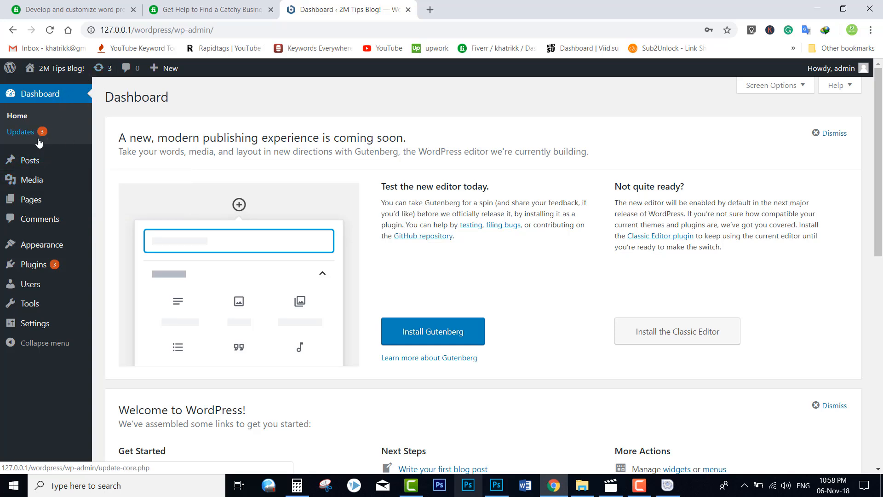
mouse_move(44, 274)
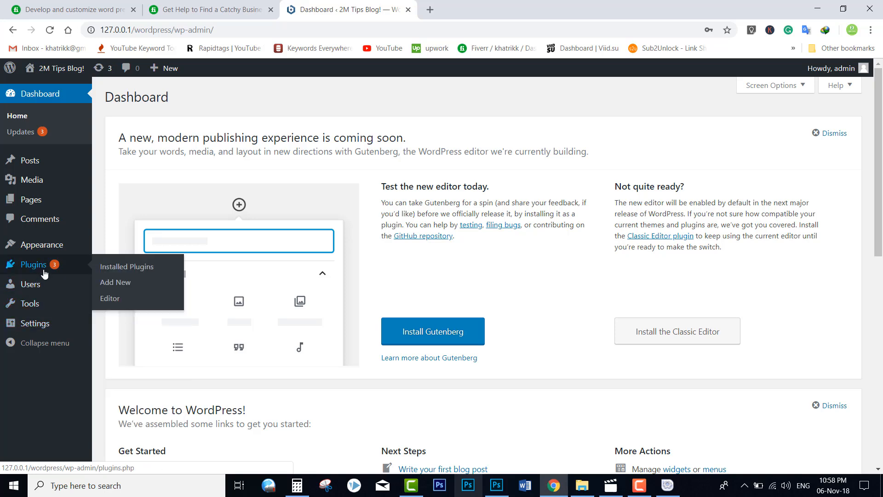
mouse_move(50, 162)
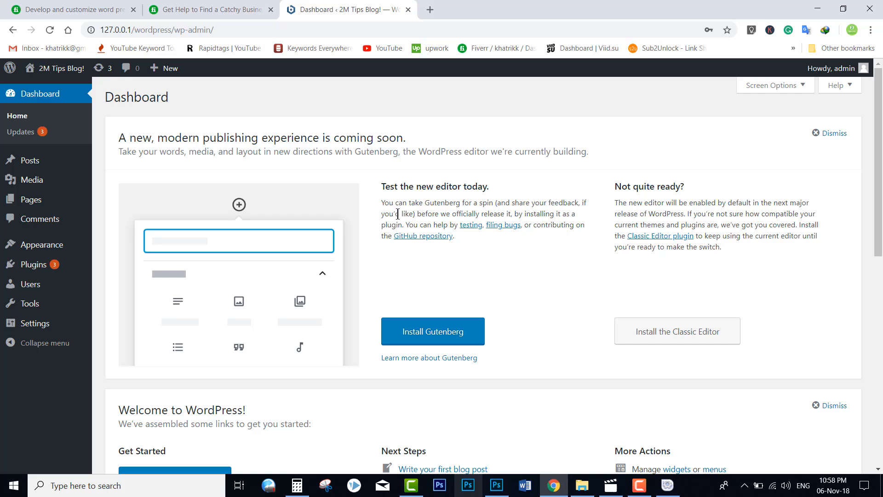
scroll(198, 159, "down", 2)
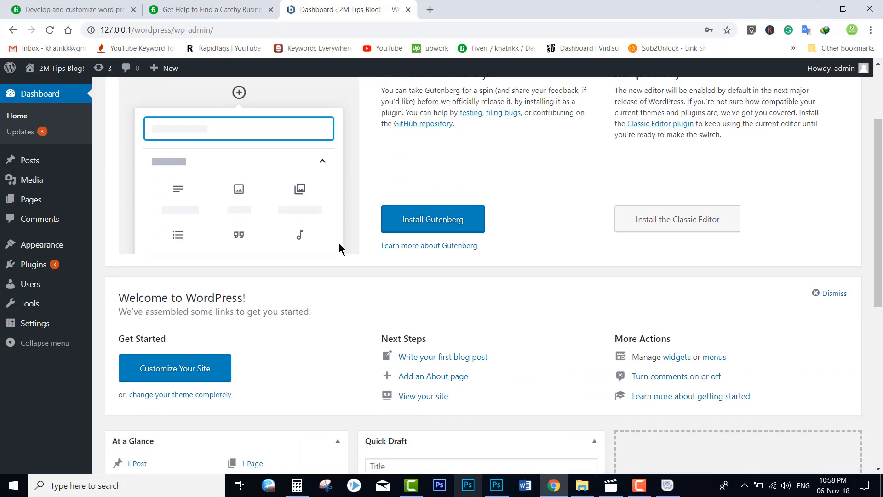
scroll(339, 248, "up", 2)
scroll(341, 247, "down", 4)
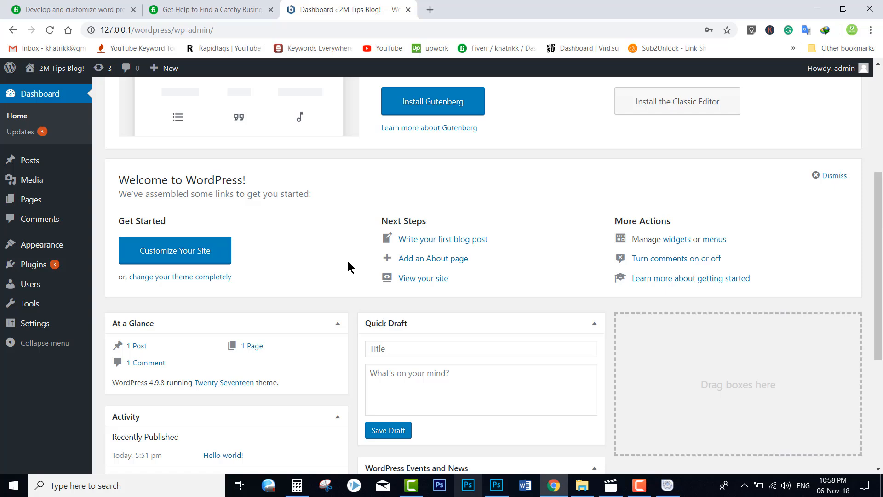
scroll(348, 266, "up", 3)
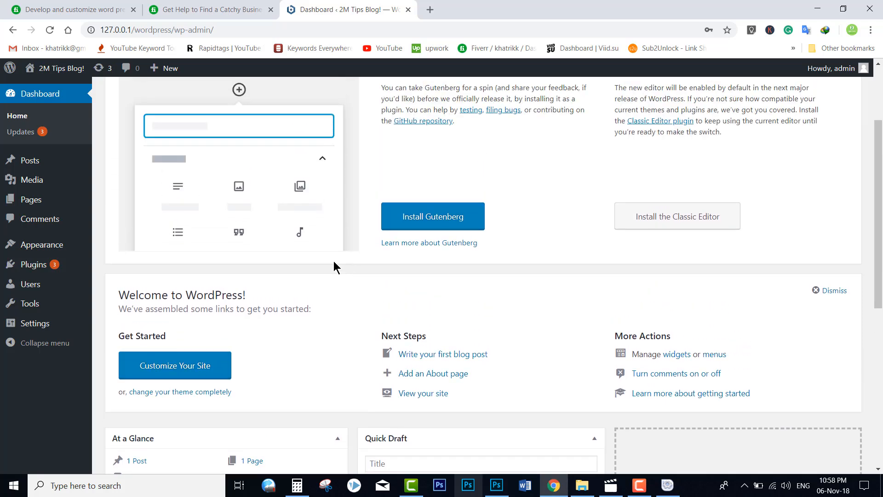
scroll(316, 252, "up", 3)
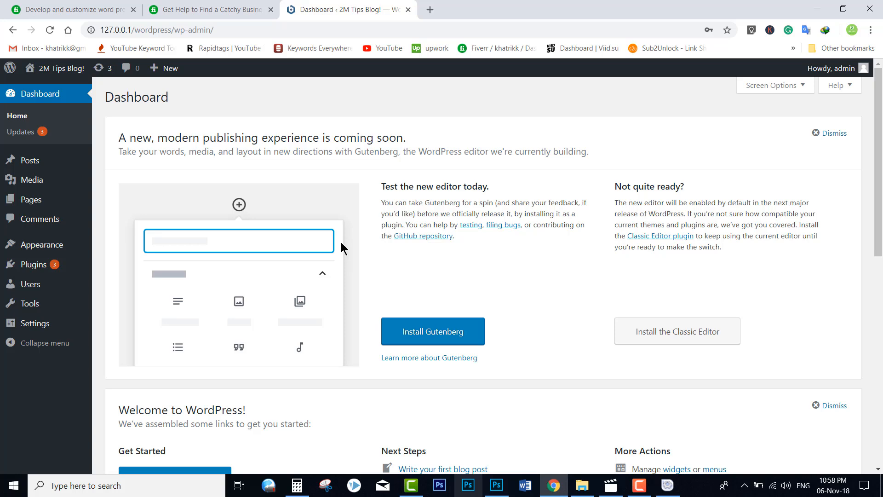